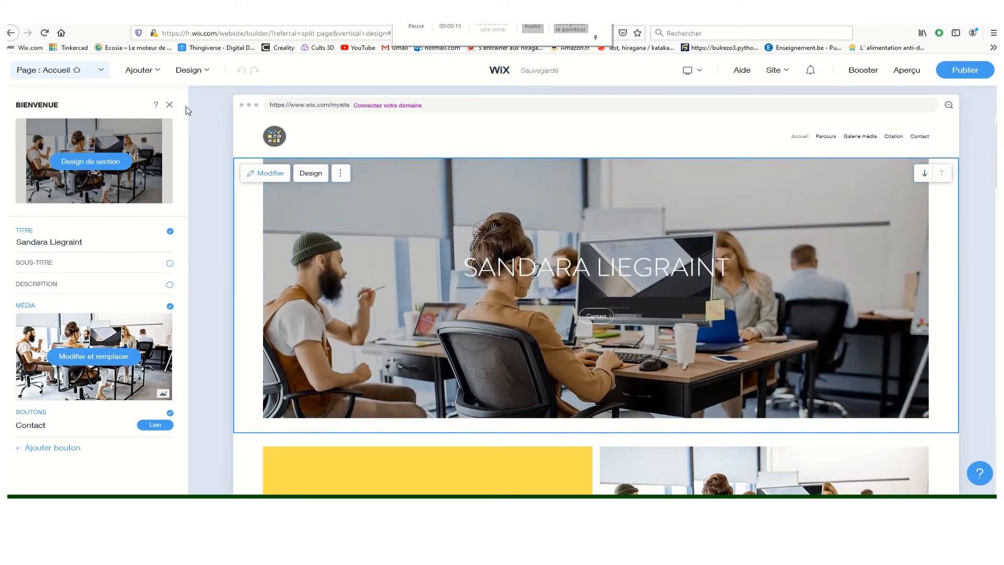
Step: Apply the recommended section design with the image in a column to the left of the title to the welcome section
{"action": "left_click", "coordinate": [170, 105]}
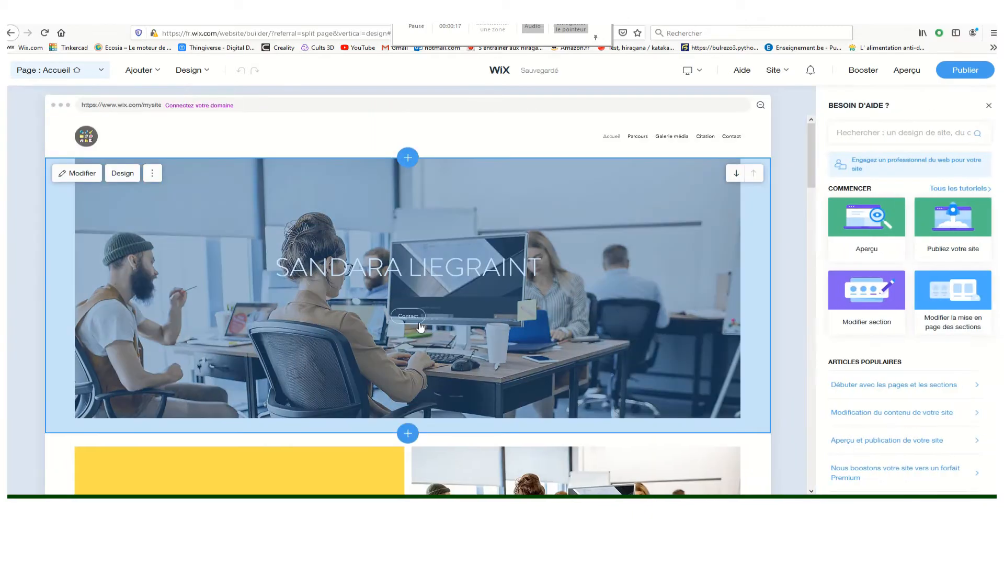
{"action": "left_click", "coordinate": [988, 108]}
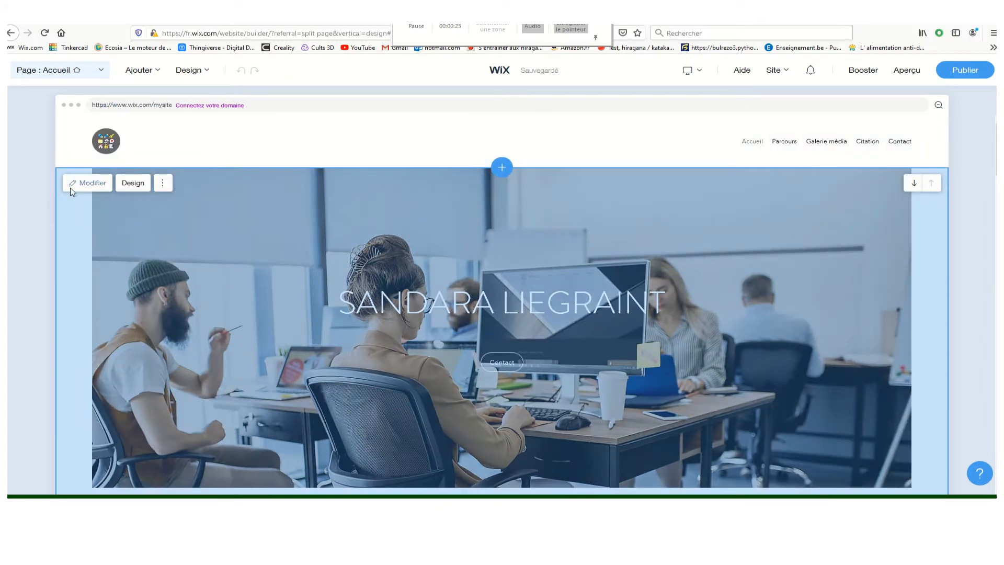
{"action": "left_click", "coordinate": [90, 183]}
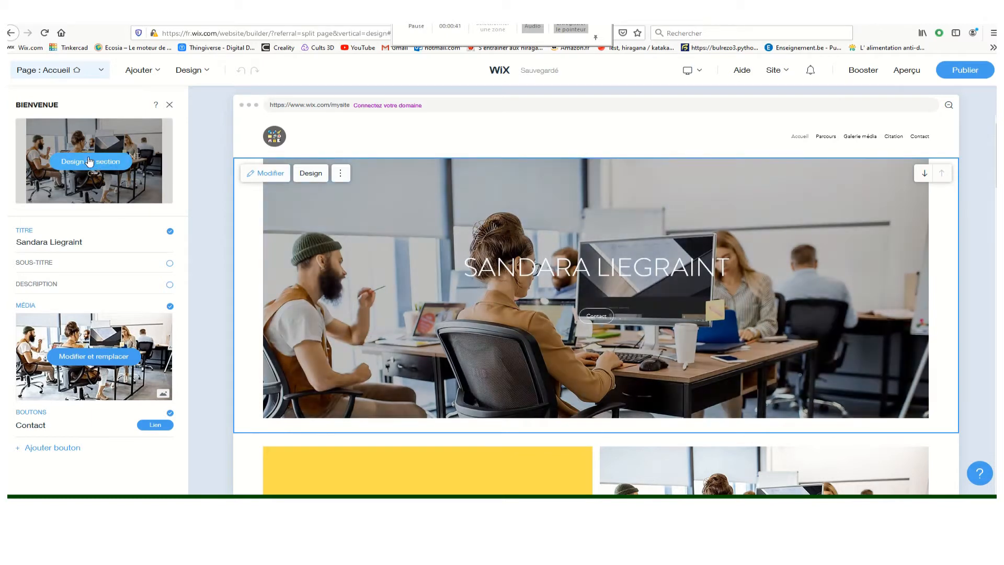
{"action": "left_click", "coordinate": [91, 162]}
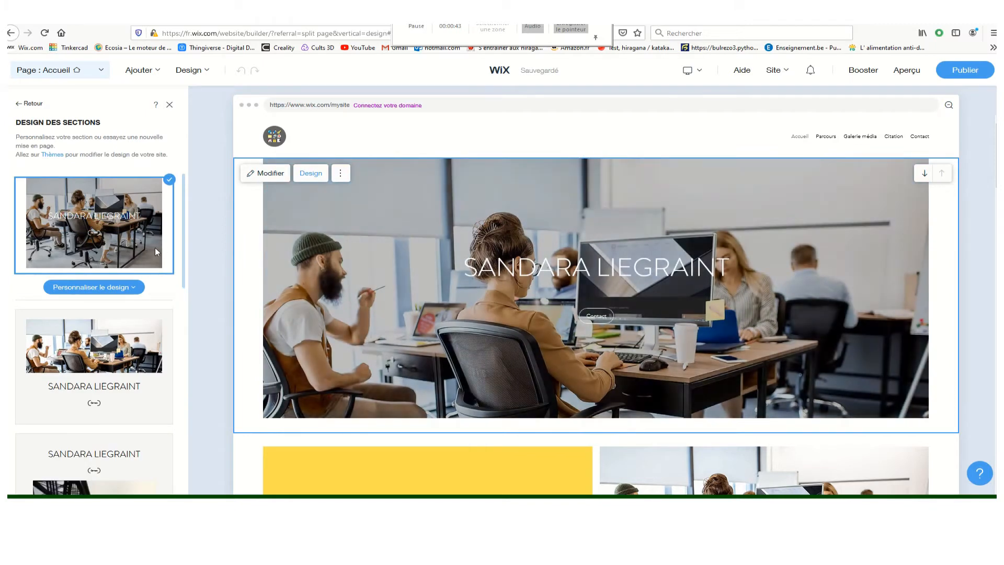
{"action": "left_click", "coordinate": [99, 298]}
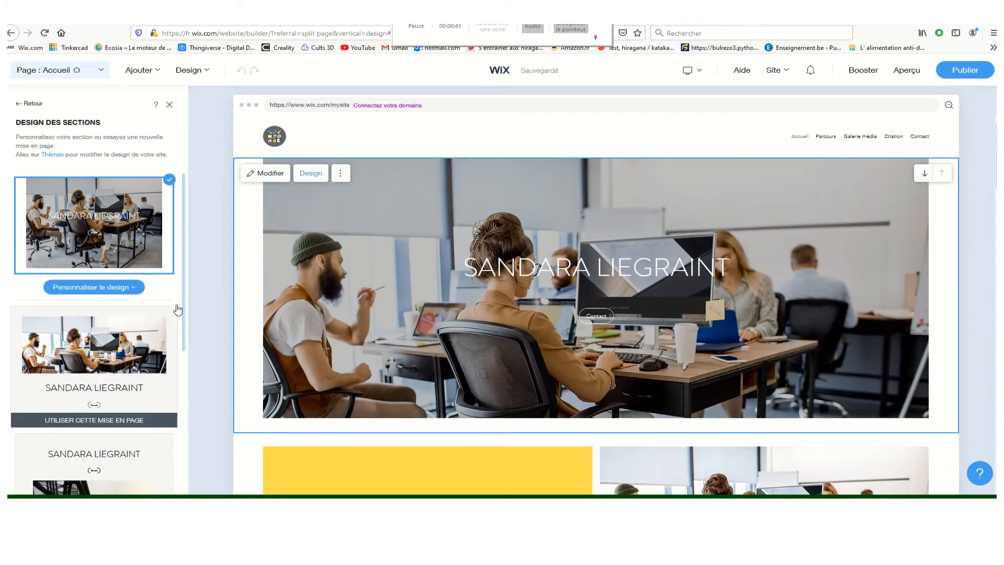
{"action": "scroll", "coordinate": [162, 281], "scroll_direction": "down", "scroll_amount": 2}
{"action": "scroll", "coordinate": [127, 322], "scroll_direction": "down", "scroll_amount": 1}
{"action": "scroll", "coordinate": [129, 321], "scroll_direction": "up", "scroll_amount": 2}
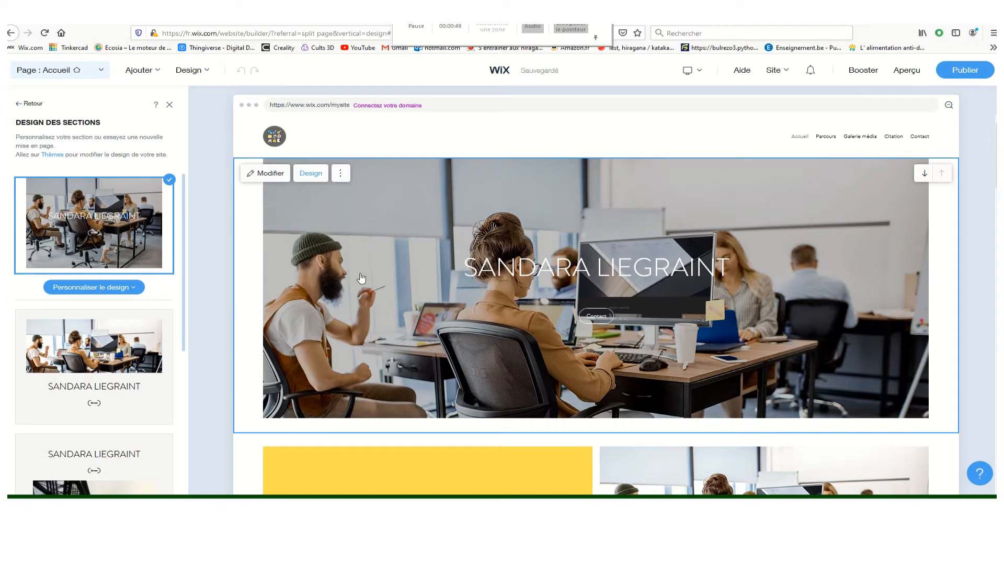
{"action": "scroll", "coordinate": [29, 350], "scroll_direction": "down", "scroll_amount": 1}
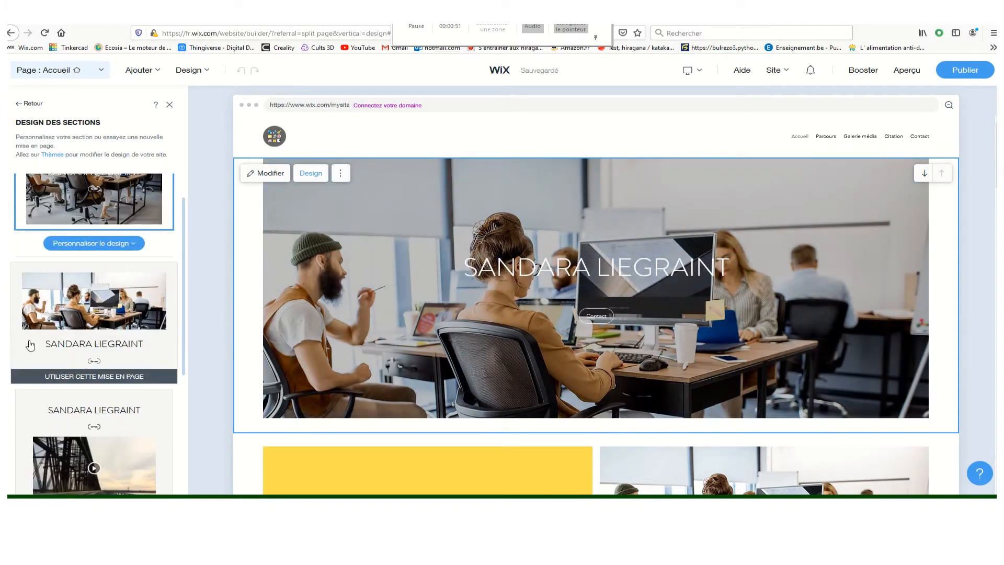
{"action": "scroll", "coordinate": [113, 353], "scroll_direction": "down", "scroll_amount": 3}
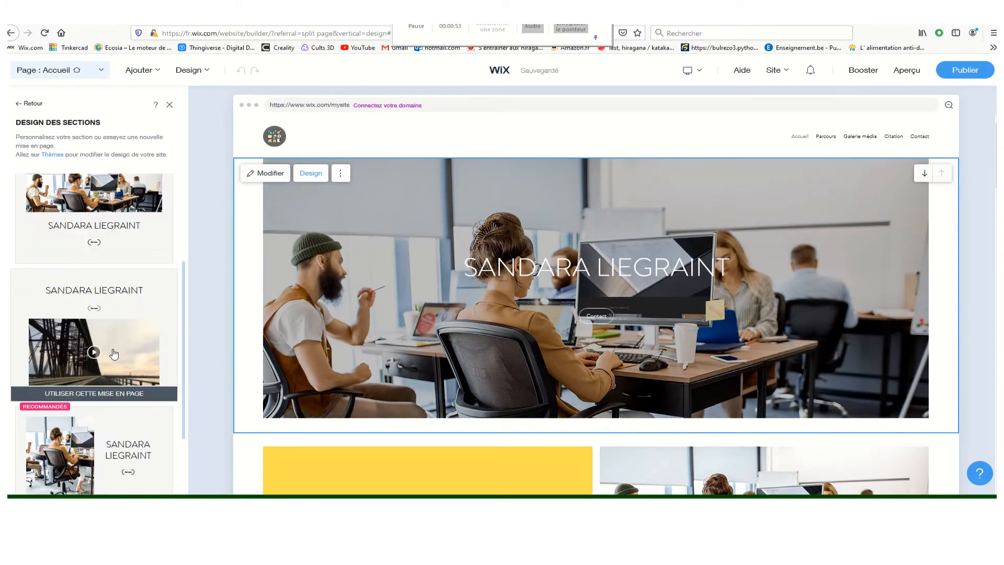
{"action": "scroll", "coordinate": [115, 353], "scroll_direction": "down", "scroll_amount": 3}
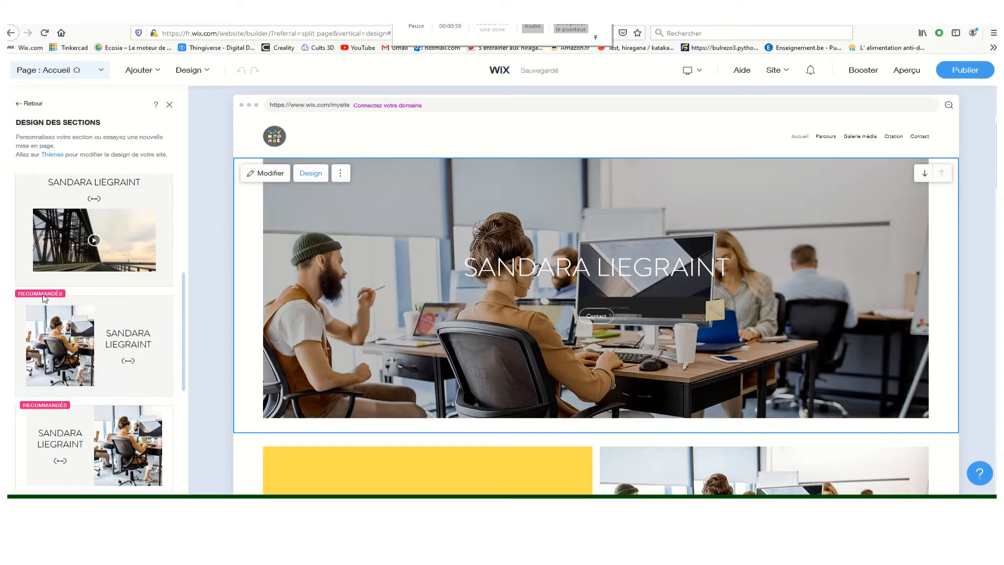
{"action": "left_click", "coordinate": [71, 346]}
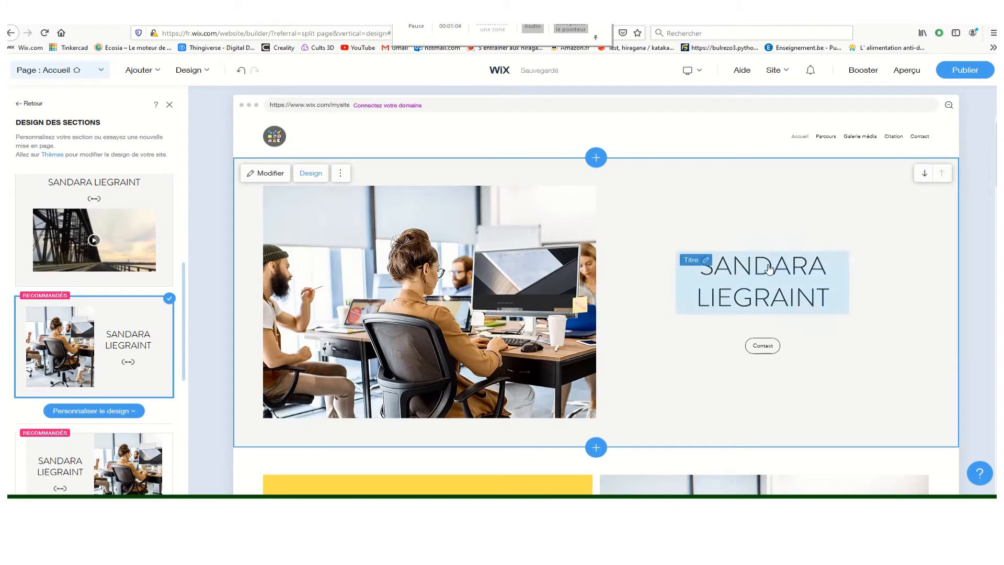
{"action": "left_click", "coordinate": [706, 263]}
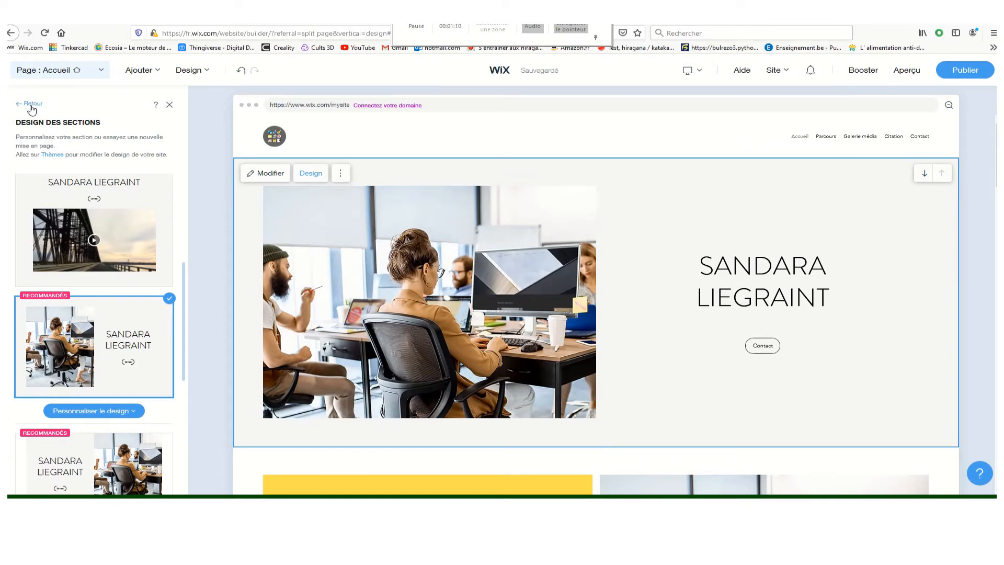
Step: Add the subtitle "Designer en Etalage" to the welcome section and dismiss the autosave notice
{"action": "left_click", "coordinate": [32, 105]}
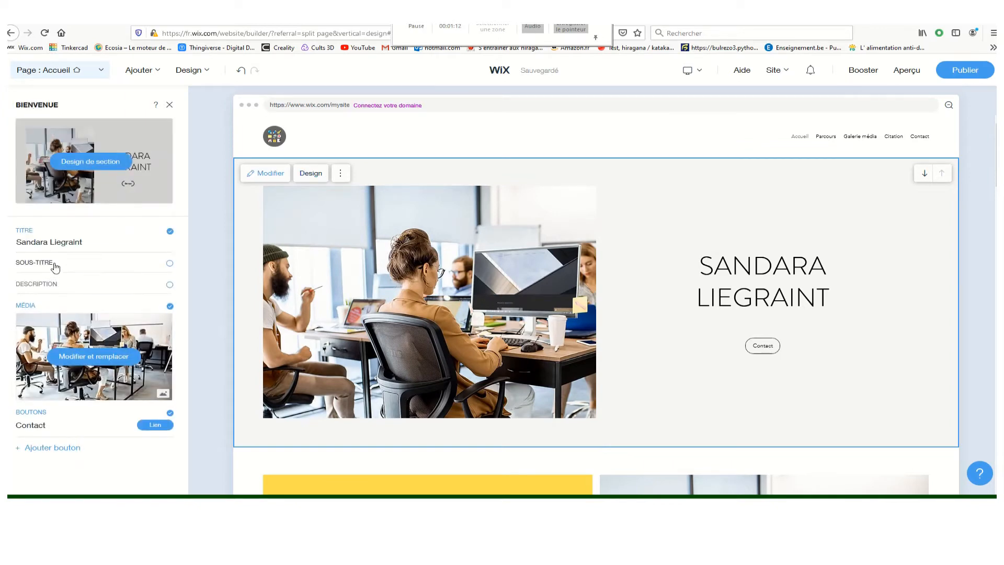
{"action": "left_click", "coordinate": [32, 264]}
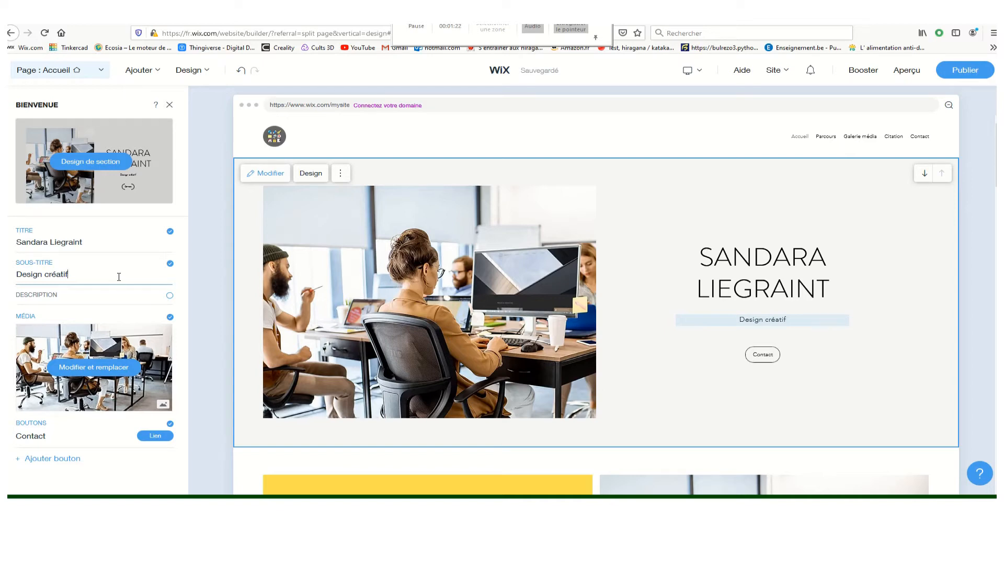
{"action": "triple_click", "coordinate": [119, 277]}
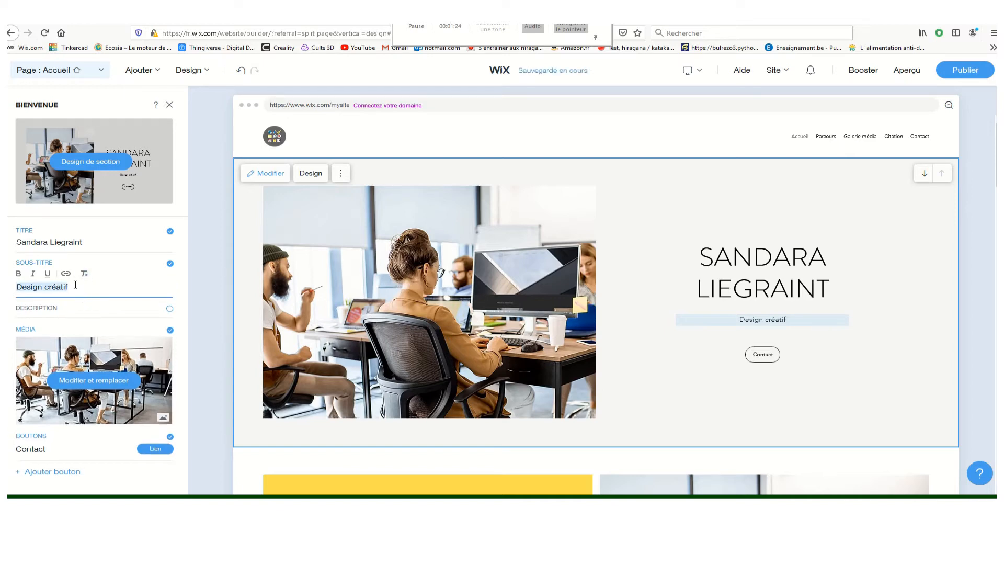
{"action": "left_click_drag", "start_coordinate": [77, 286], "coordinate": [42, 286]}
{"action": "type", "text": "er "}
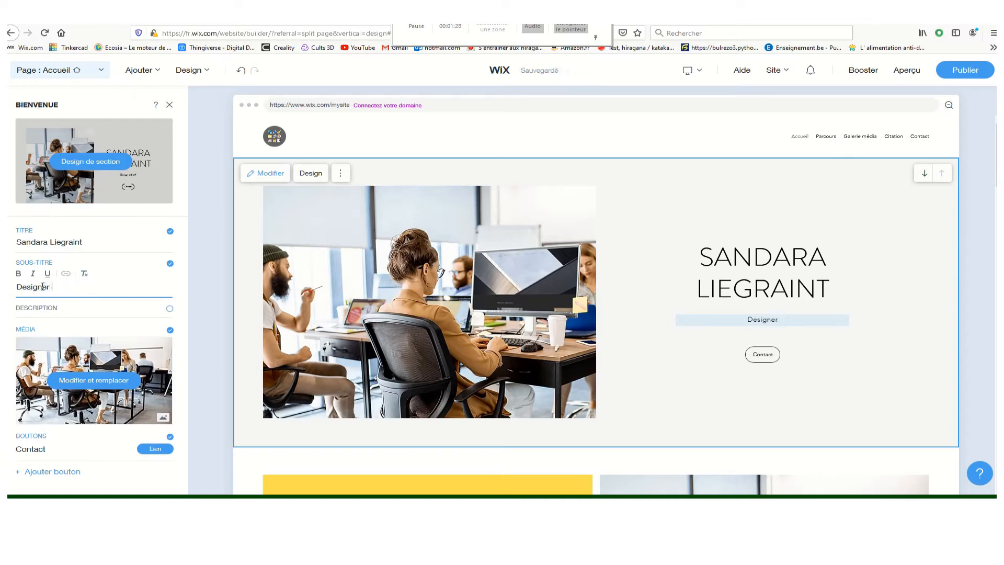
{"action": "type", "text": "en Etalage"}
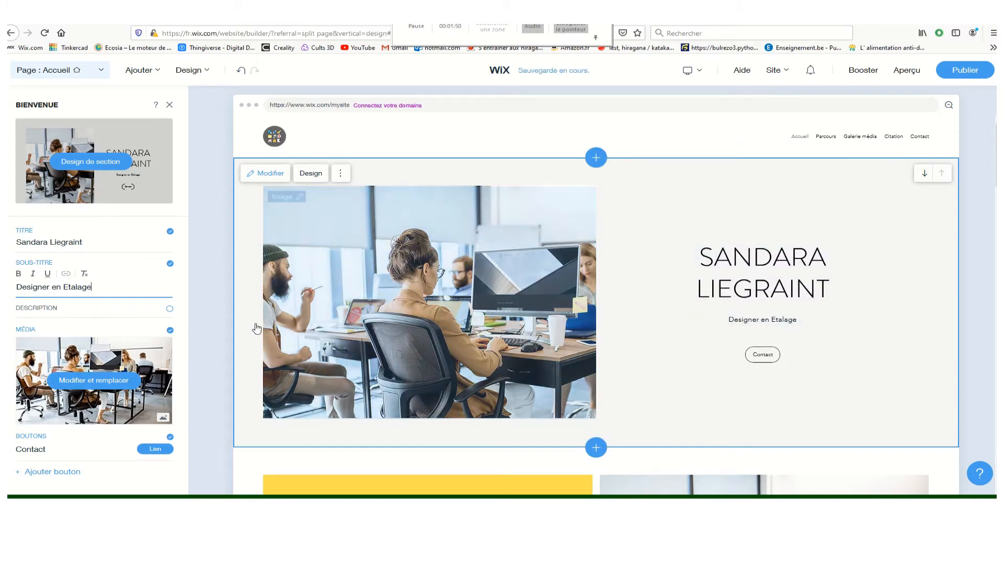
{"action": "scroll", "coordinate": [254, 324], "scroll_direction": "down", "scroll_amount": 2}
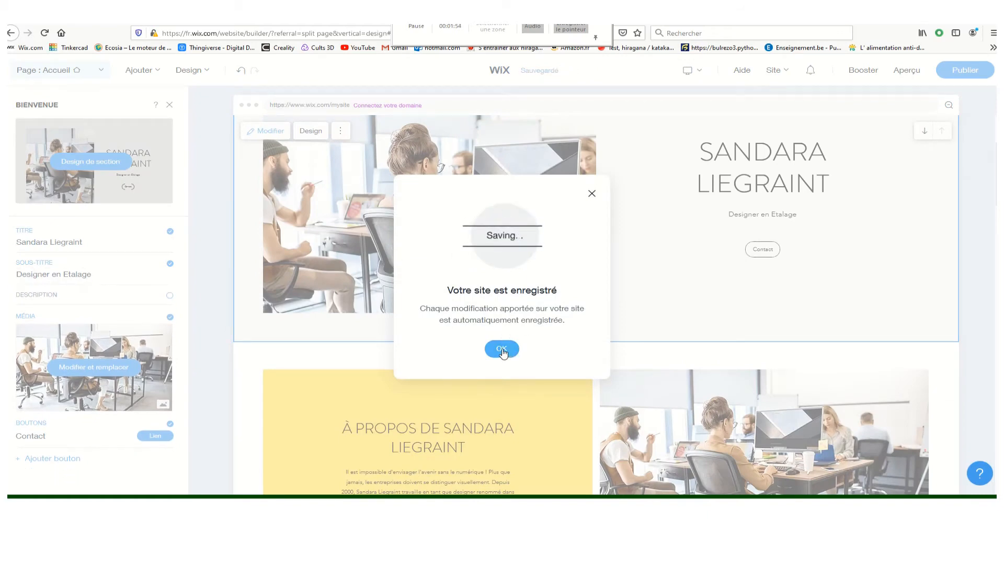
{"action": "left_click", "coordinate": [502, 350]}
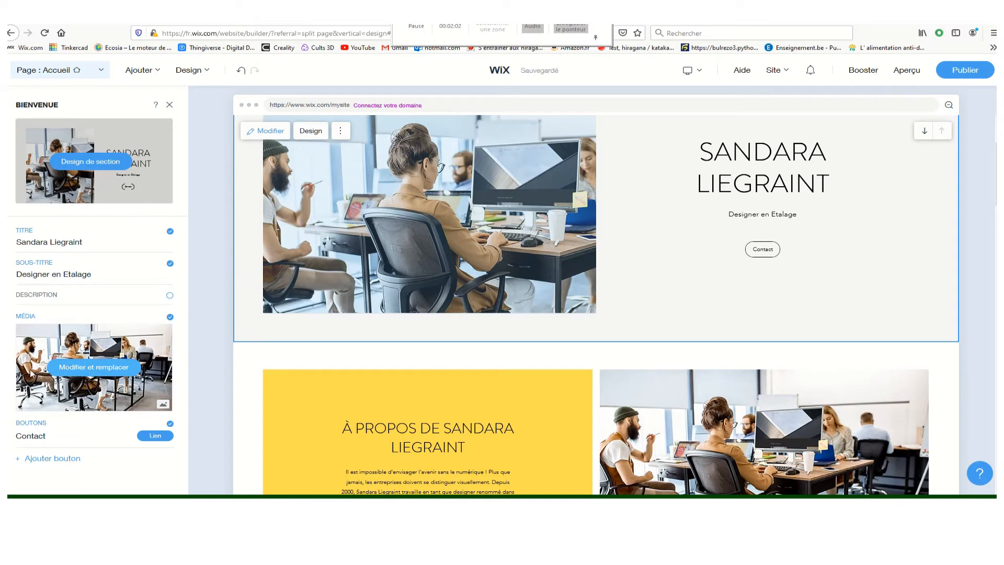
Step: Upload f99560e32de55370c4536215b4f6aa25.jpg from the computer as a replacement image for the welcome section
{"action": "left_click", "coordinate": [94, 368]}
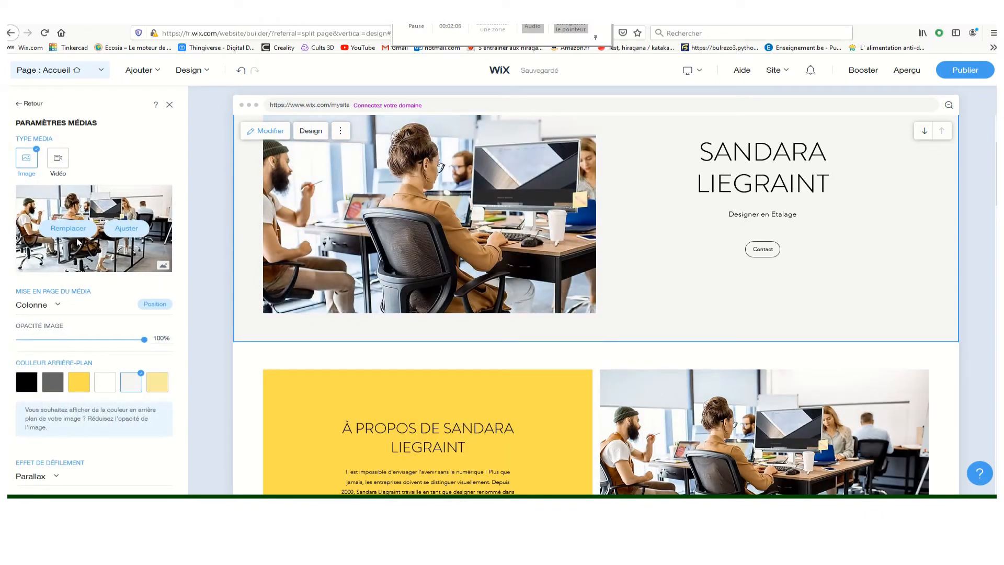
{"action": "double_click", "coordinate": [579, 237]}
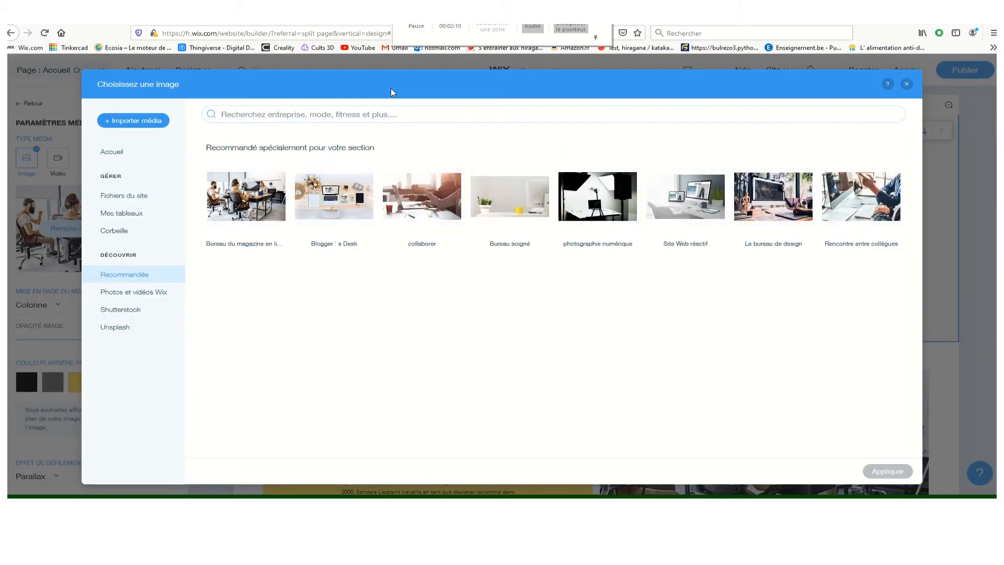
{"action": "left_click", "coordinate": [128, 124]}
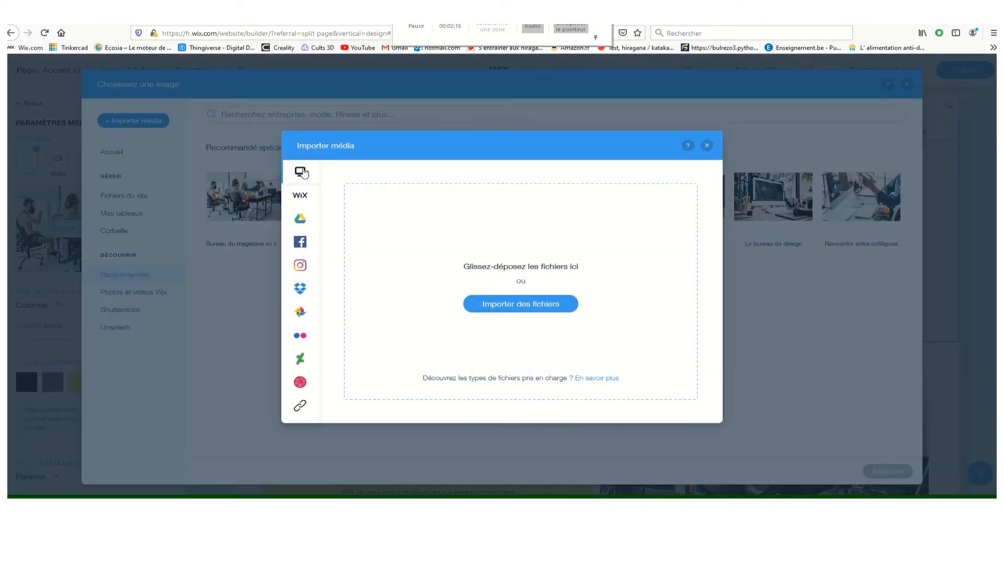
{"action": "mouse_move", "coordinate": [298, 178]}
{"action": "left_click", "coordinate": [532, 302]}
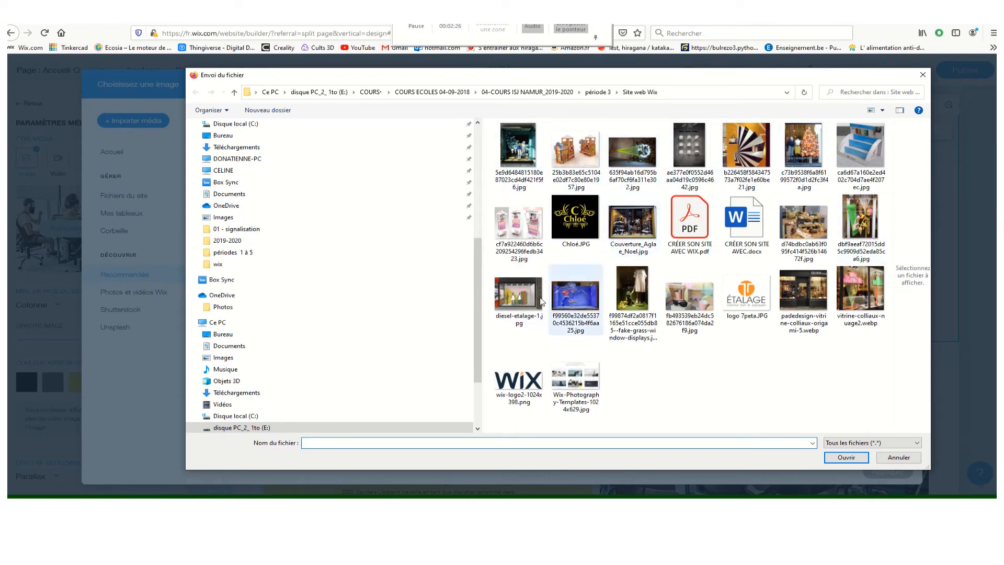
{"action": "left_click", "coordinate": [526, 315]}
{"action": "key", "text": "Right"}
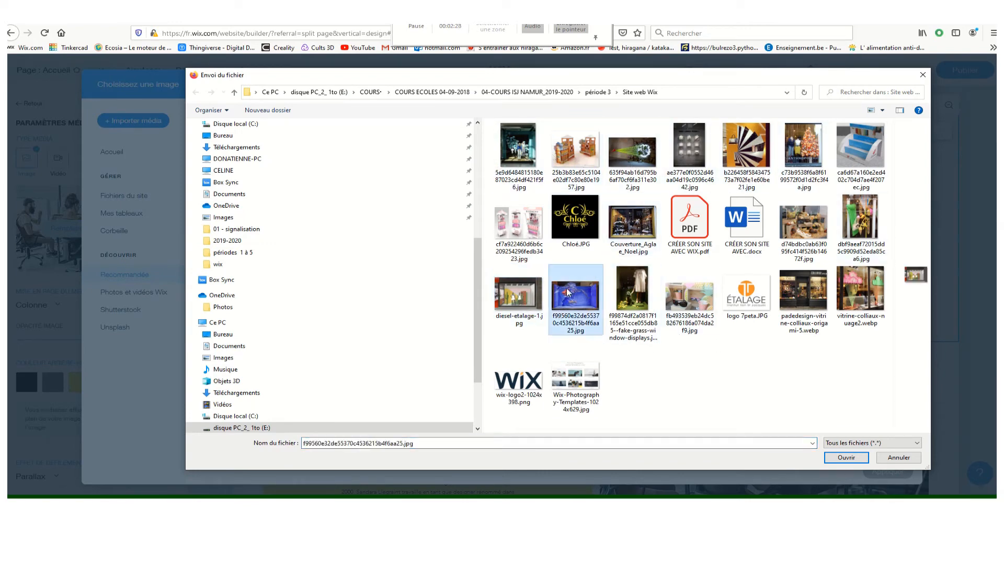
{"action": "left_click", "coordinate": [858, 458]}
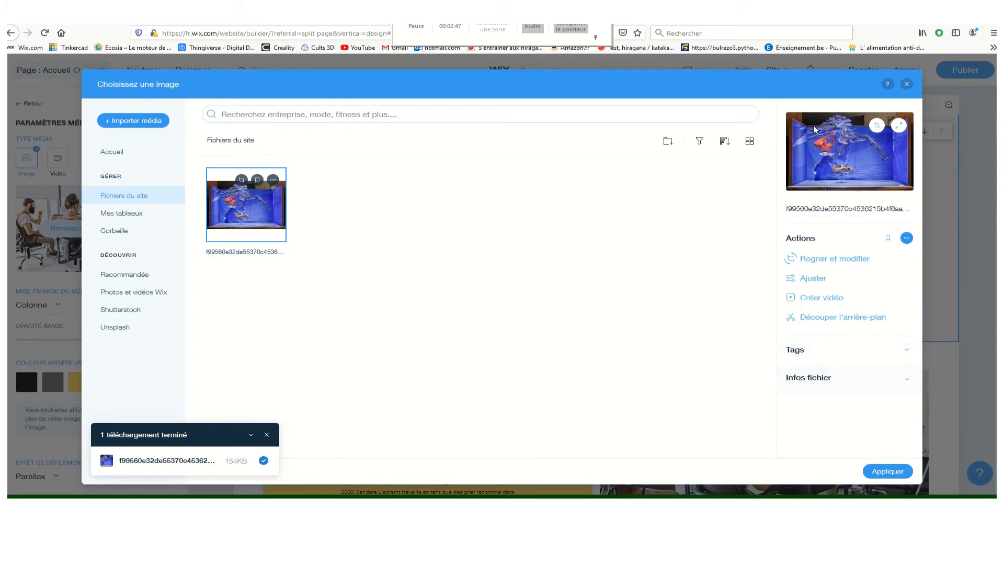
Step: Rename the uploaded image to "vitrine aquatique.jpg" and apply it to the welcome section
{"action": "left_click", "coordinate": [831, 209]}
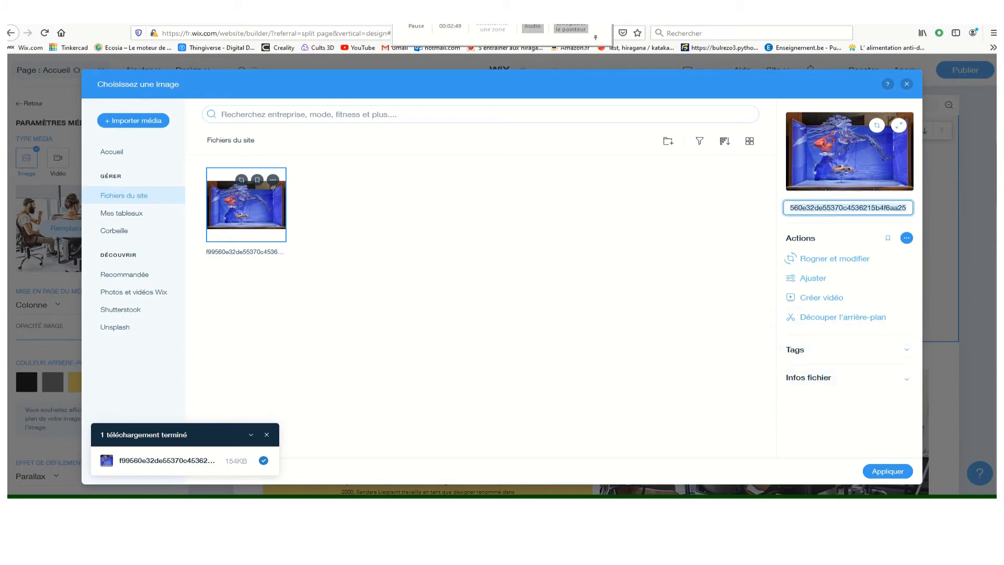
{"action": "type", "text": "vitrine aquatique.jpg"}
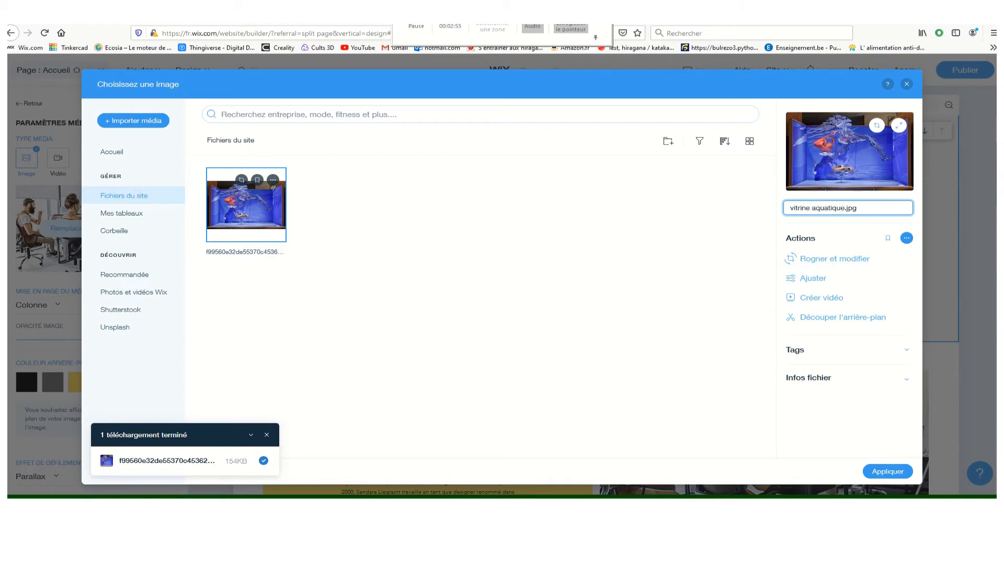
{"action": "key", "text": "Return"}
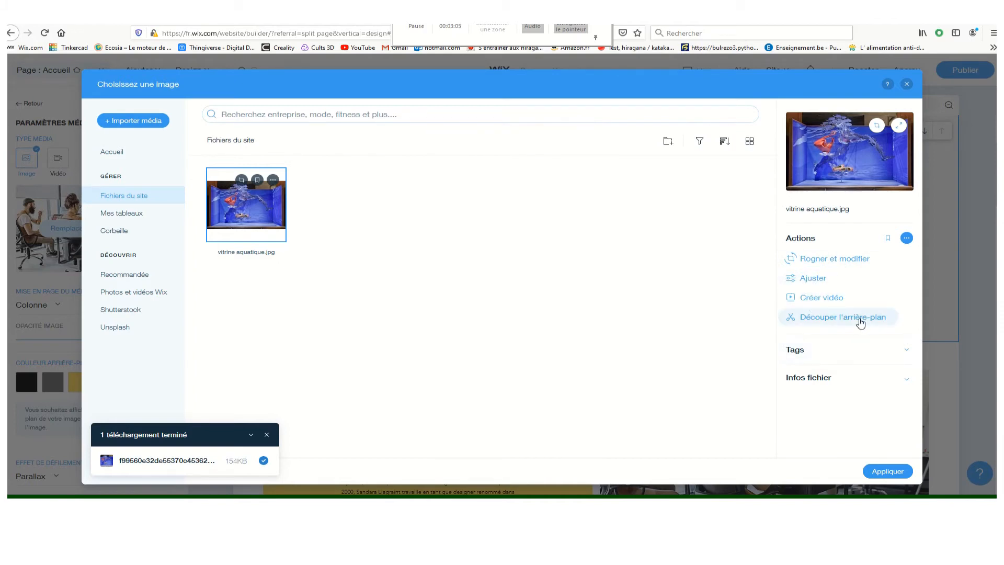
{"action": "left_click", "coordinate": [888, 471]}
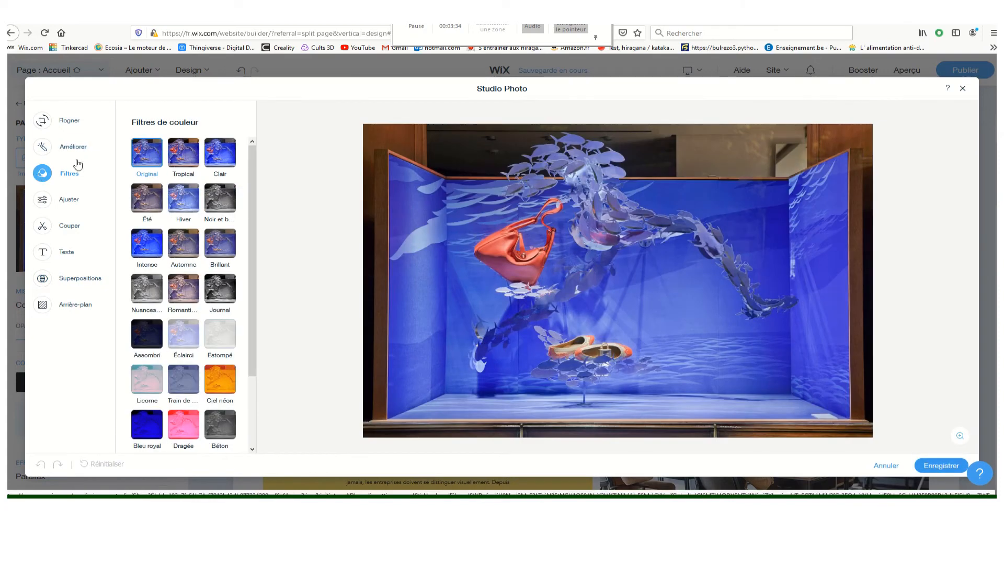
Step: Preview the Clair colour filter on the shop-window photo and restore the Original look
{"action": "left_click", "coordinate": [214, 156]}
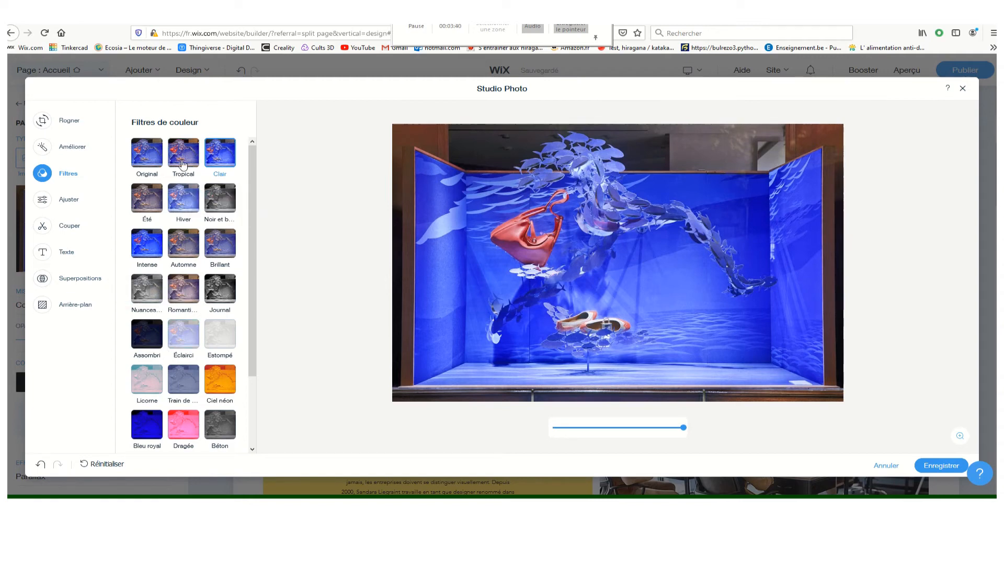
{"action": "left_click", "coordinate": [158, 151]}
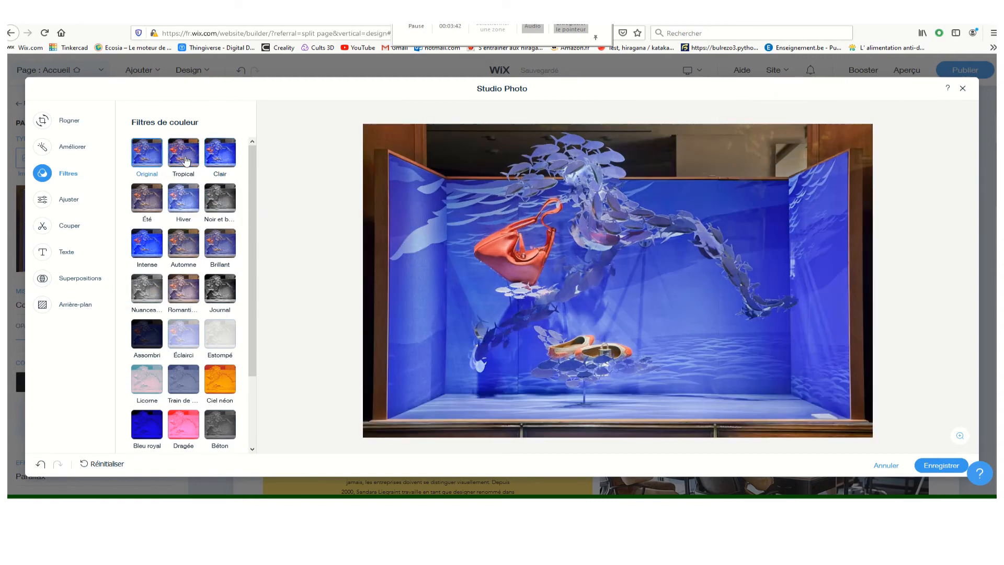
Step: Adjust the shop-window photo's crop frame from its lower-right corner and save the image
{"action": "left_click", "coordinate": [63, 124]}
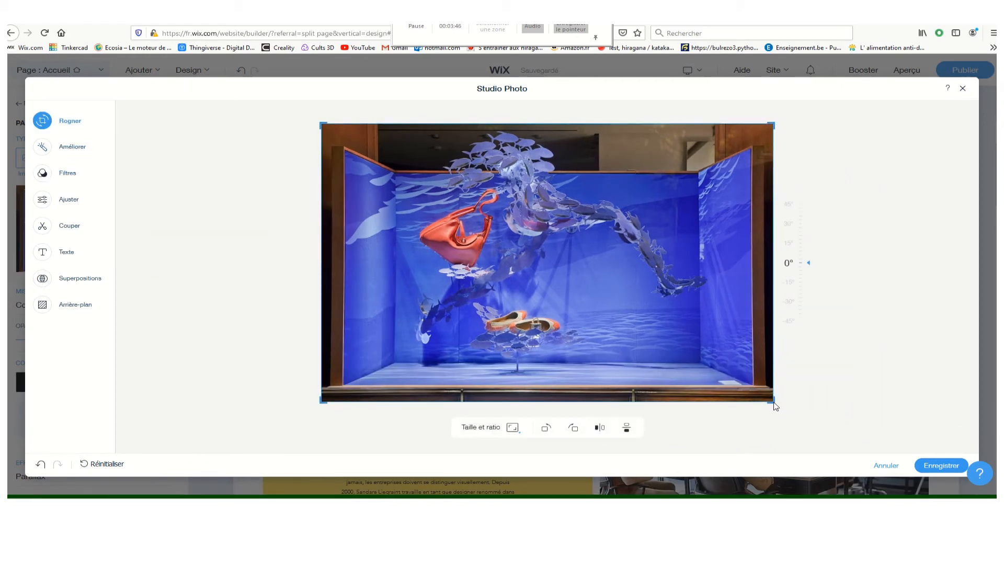
{"action": "left_click_drag", "start_coordinate": [771, 400], "coordinate": [807, 407]}
{"action": "left_click", "coordinate": [956, 472]}
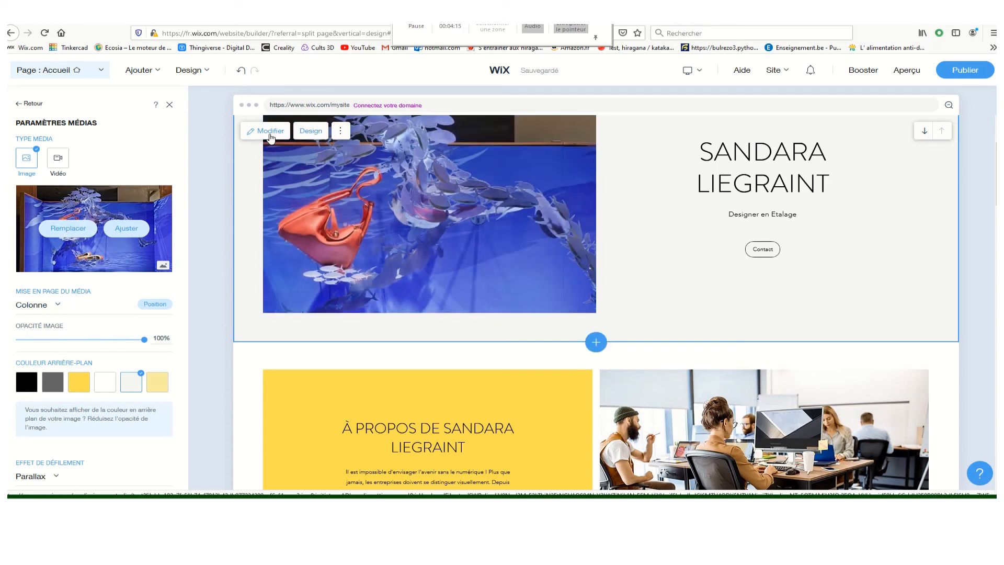
Step: Change the welcome section's design to the layout with a wide image above the centred title, subtitle and contact button
{"action": "left_click", "coordinate": [692, 319]}
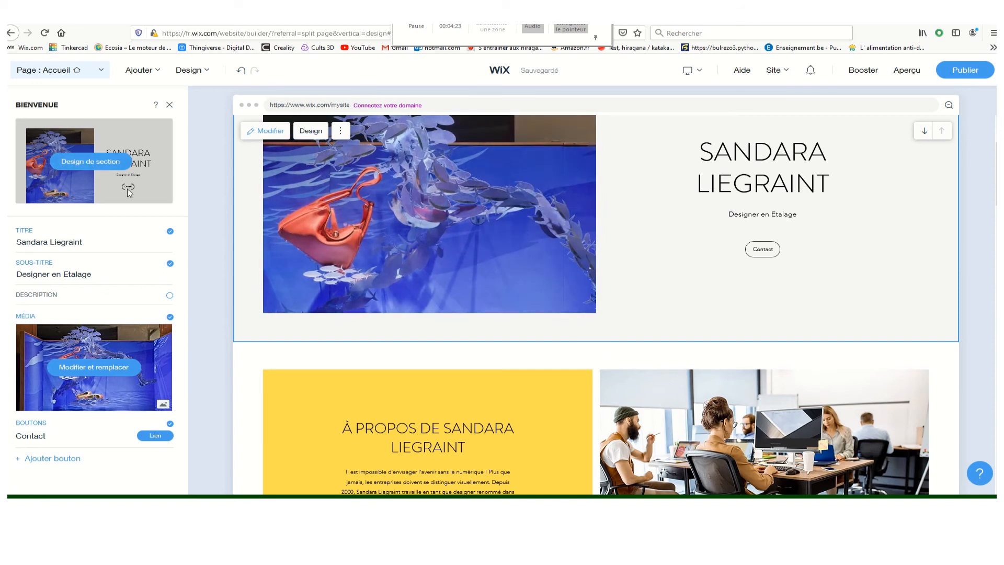
{"action": "left_click", "coordinate": [102, 162]}
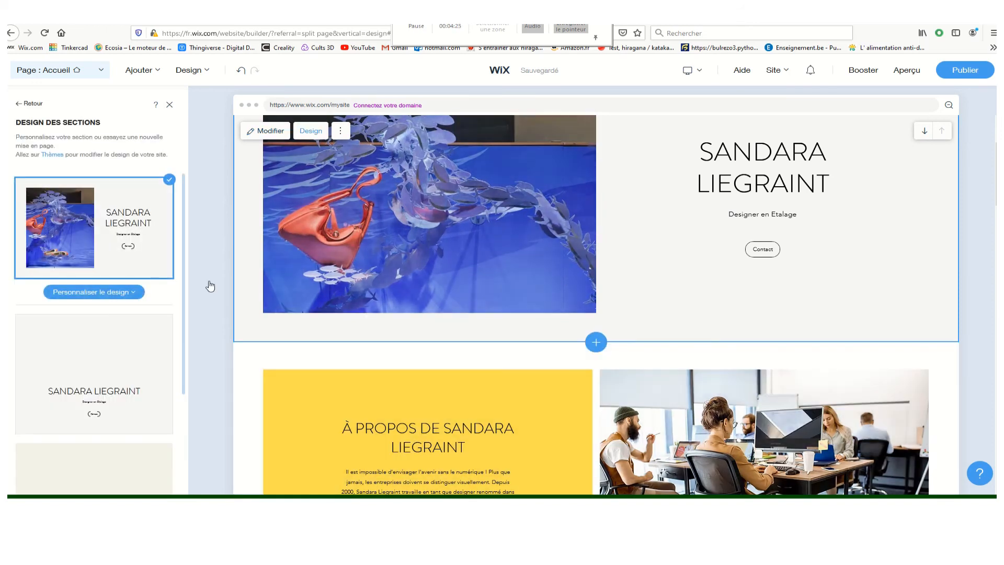
{"action": "mouse_move", "coordinate": [89, 356]}
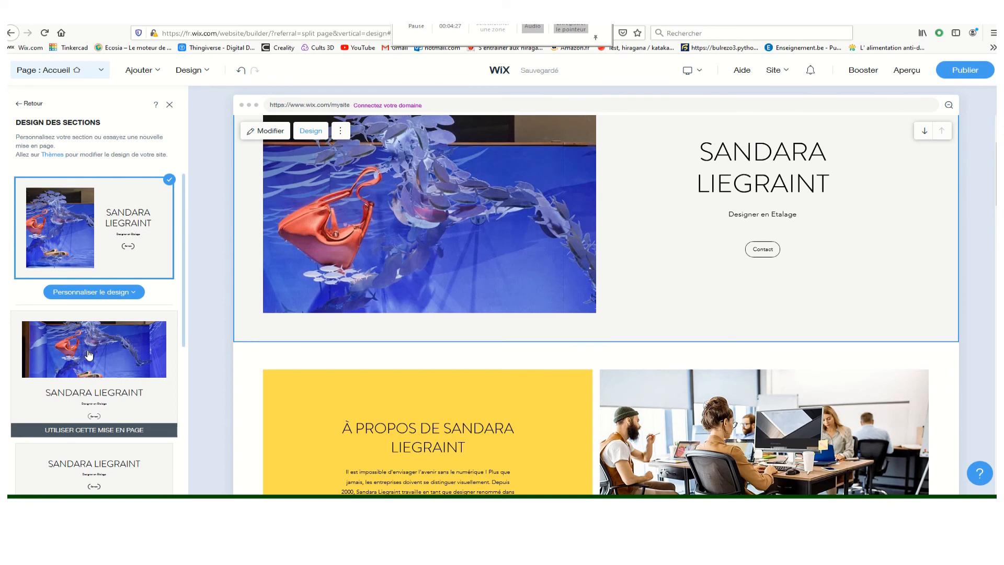
{"action": "left_click", "coordinate": [94, 429]}
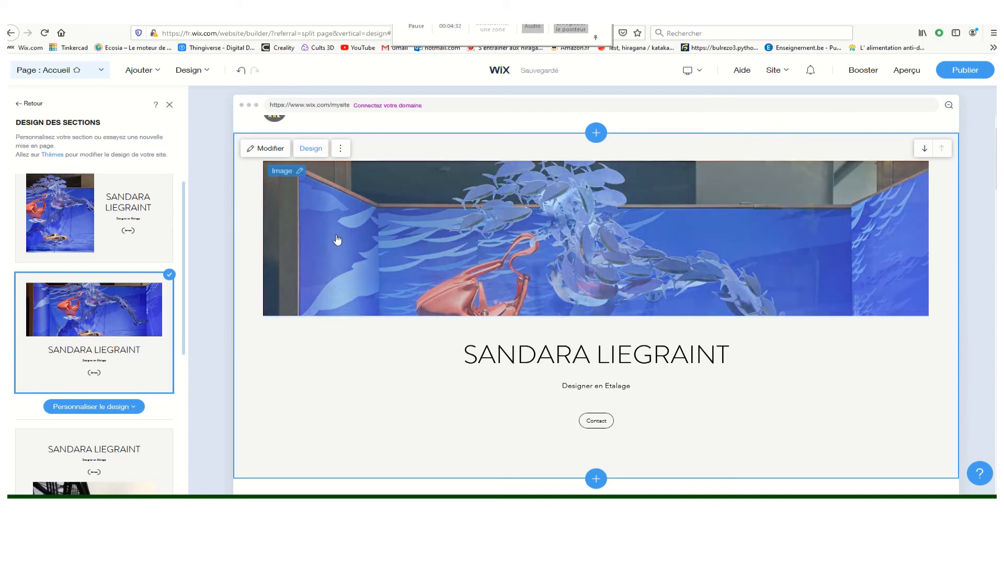
Step: Crop the dark vertical strip off the left edge of the welcome section's shop-window photo and save the image
{"action": "left_click", "coordinate": [416, 242]}
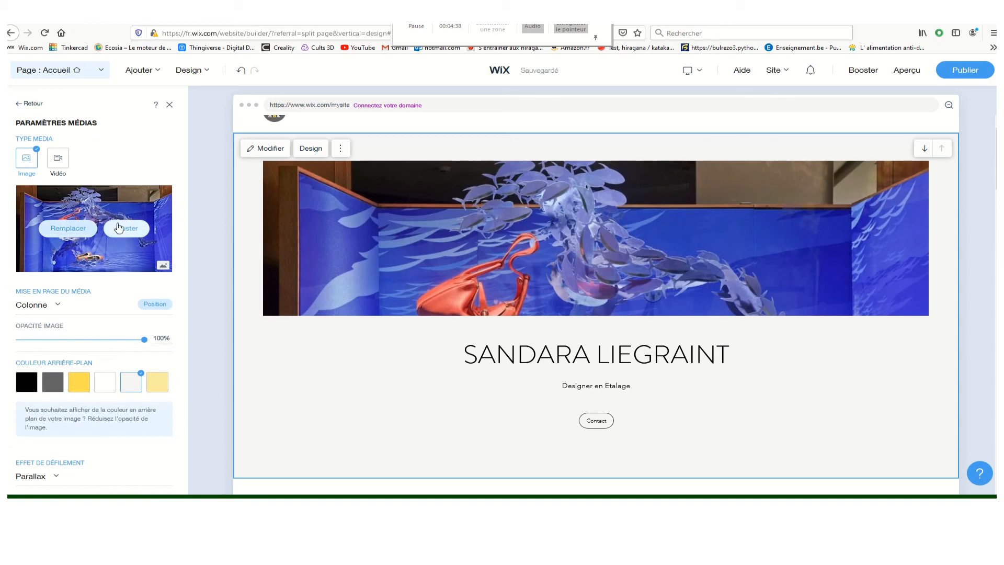
{"action": "left_click", "coordinate": [135, 231]}
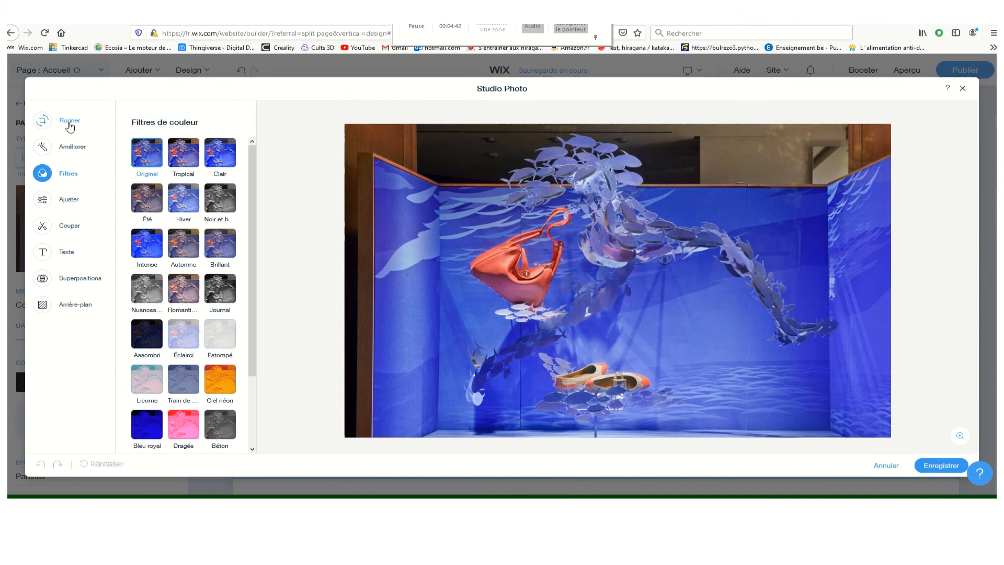
{"action": "left_click", "coordinate": [69, 121]}
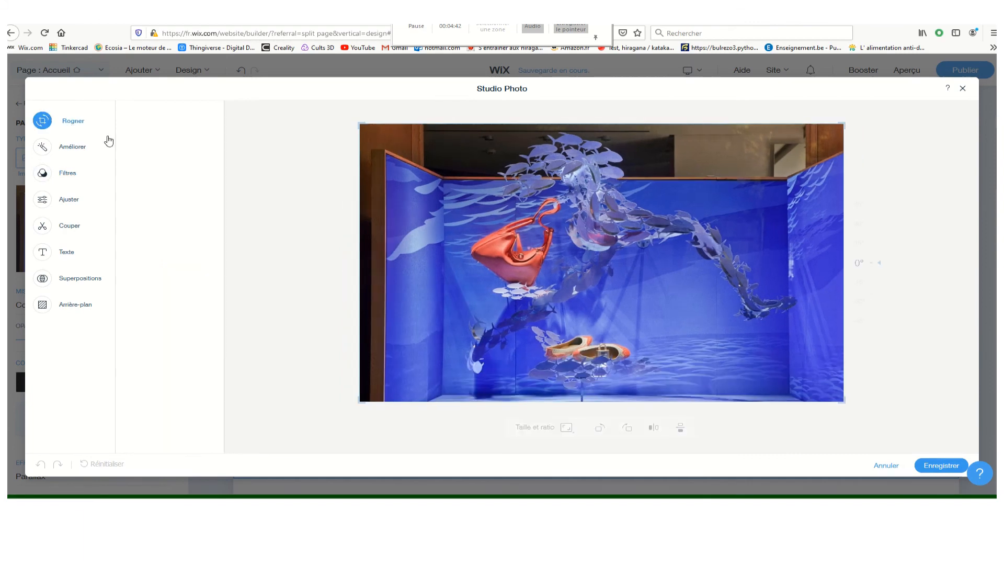
{"action": "left_click_drag", "start_coordinate": [305, 400], "coordinate": [333, 401]}
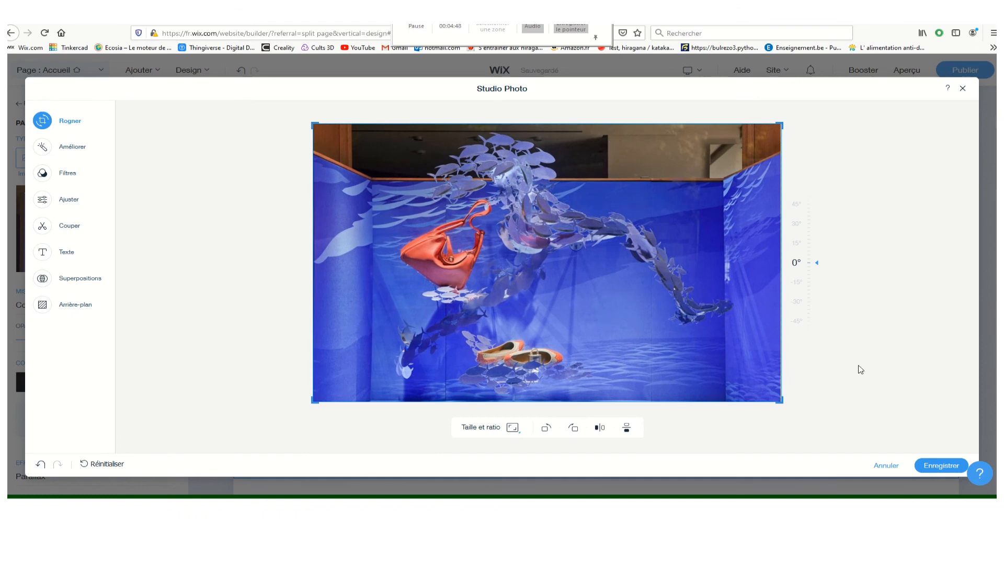
{"action": "left_click", "coordinate": [933, 465]}
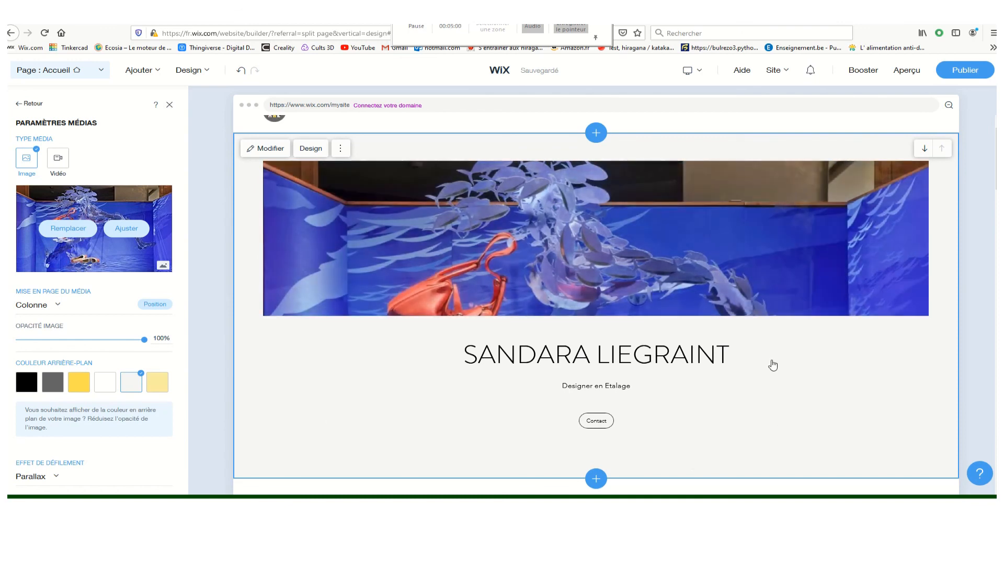
{"action": "scroll", "coordinate": [771, 368], "scroll_direction": "down", "scroll_amount": 2}
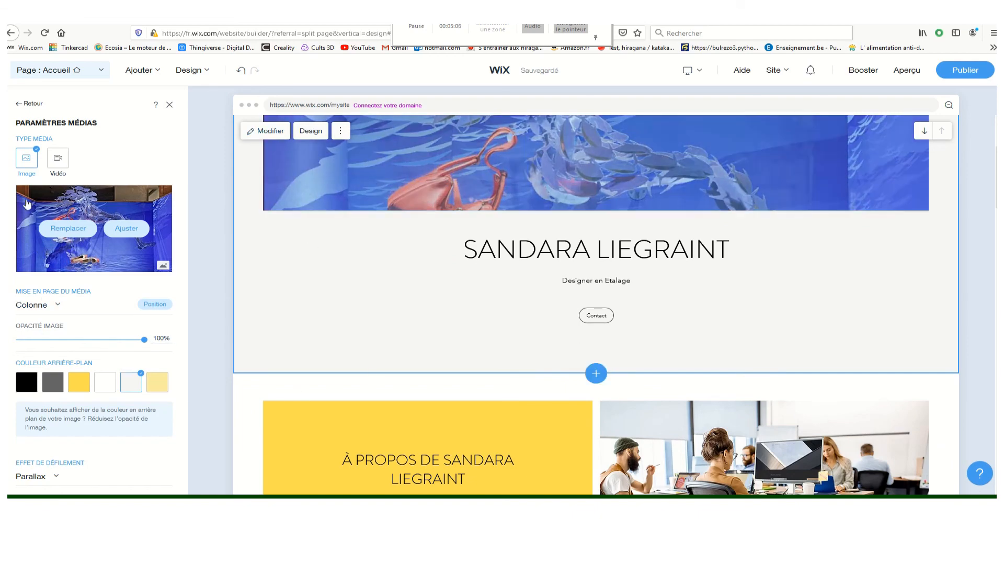
{"action": "scroll", "coordinate": [482, 374], "scroll_direction": "down", "scroll_amount": 5}
{"action": "scroll", "coordinate": [482, 374], "scroll_direction": "up", "scroll_amount": 5}
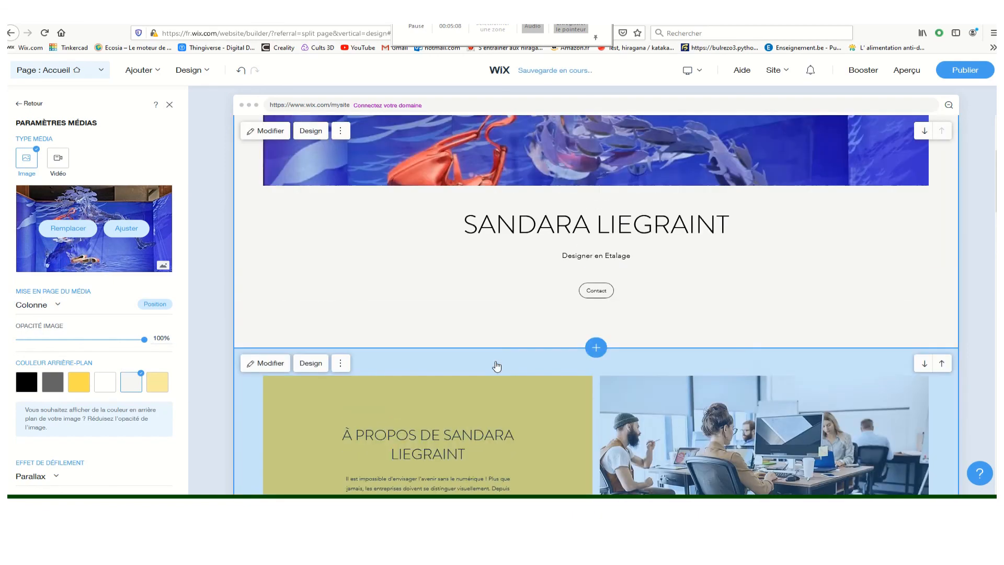
{"action": "scroll", "coordinate": [758, 343], "scroll_direction": "down", "scroll_amount": 5}
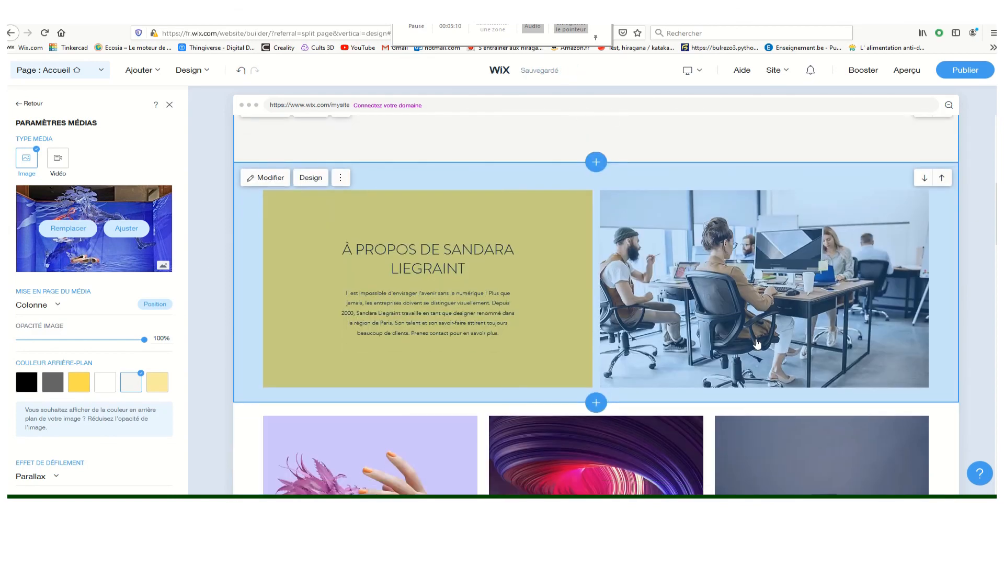